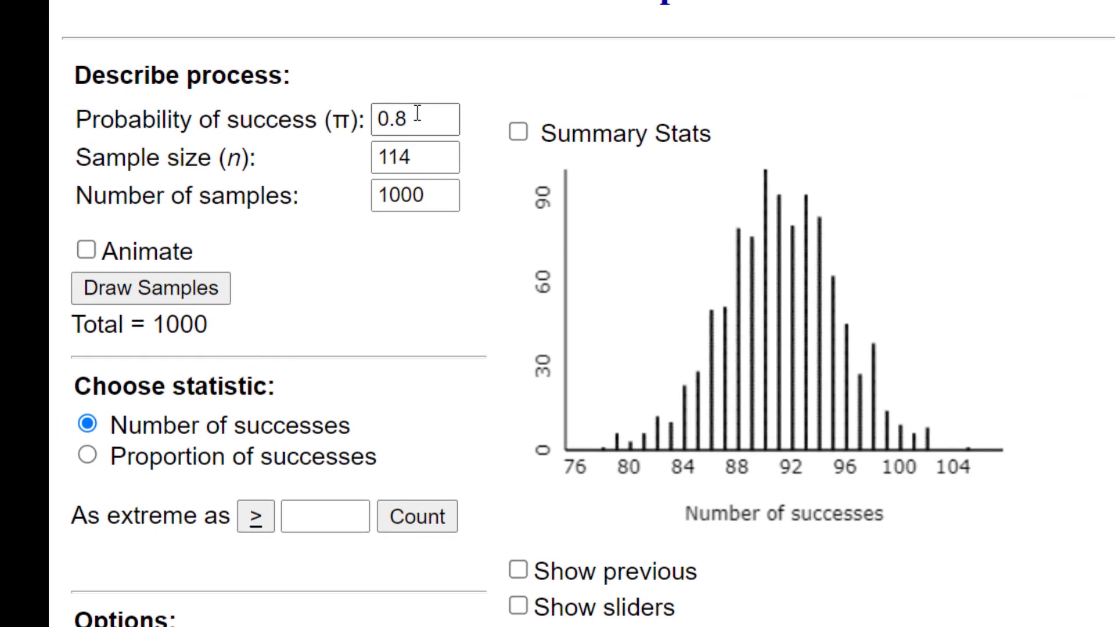
- Highlight π = 0.8, n = 114 and 1000 samples, then show the statistic as proportion of successes
{"action": "left_click_drag", "start_coordinate": [417, 114], "coordinate": [361, 112]}
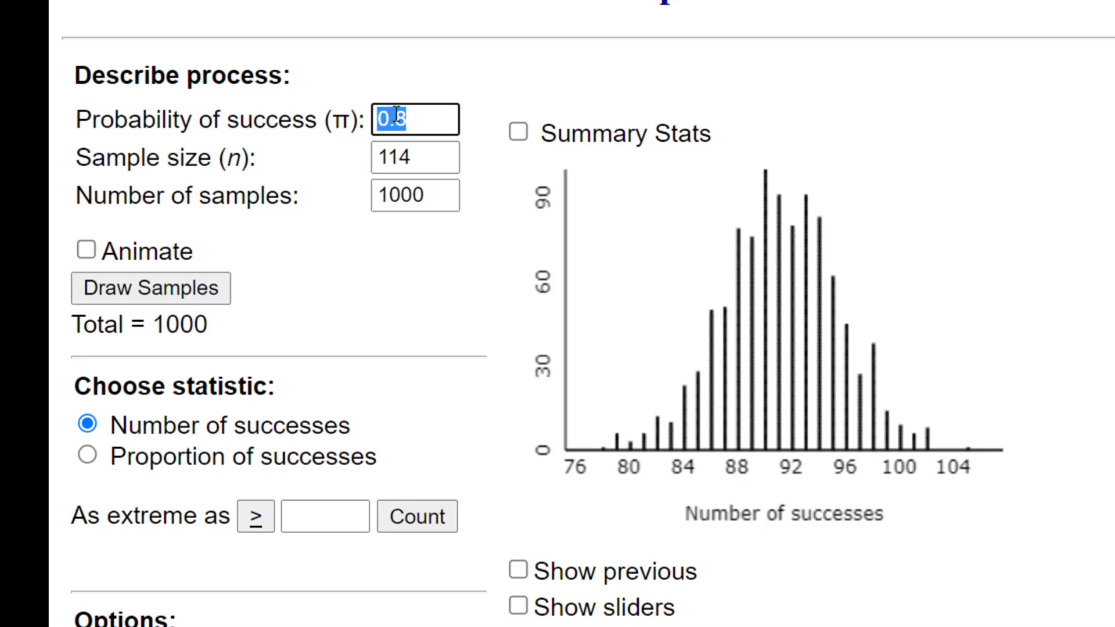
{"action": "left_click_drag", "start_coordinate": [414, 155], "coordinate": [366, 158]}
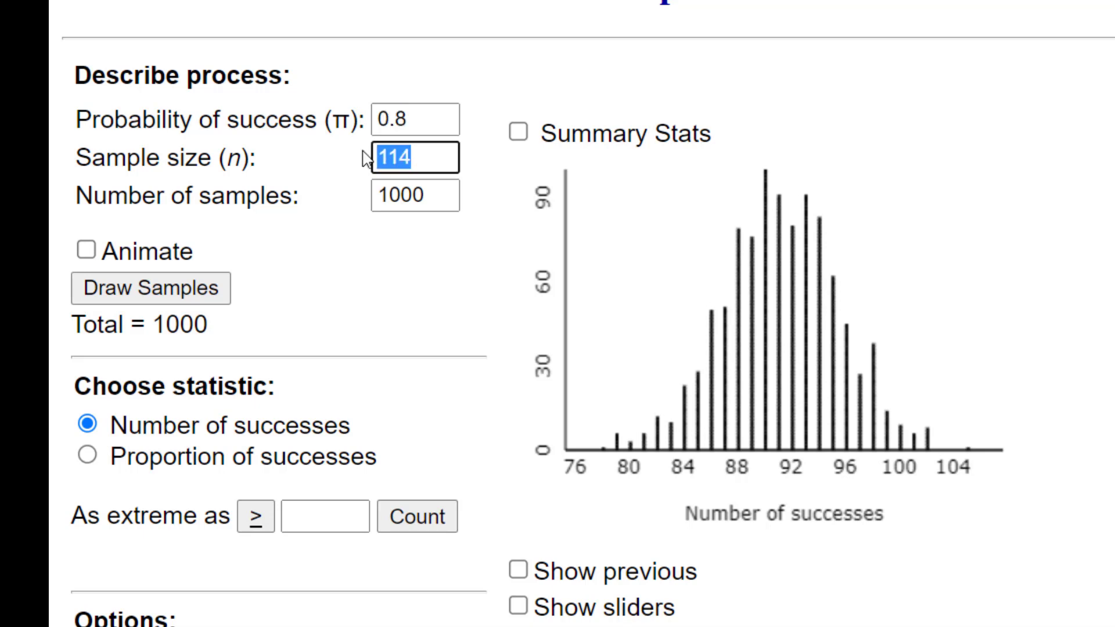
{"action": "left_click", "coordinate": [455, 196]}
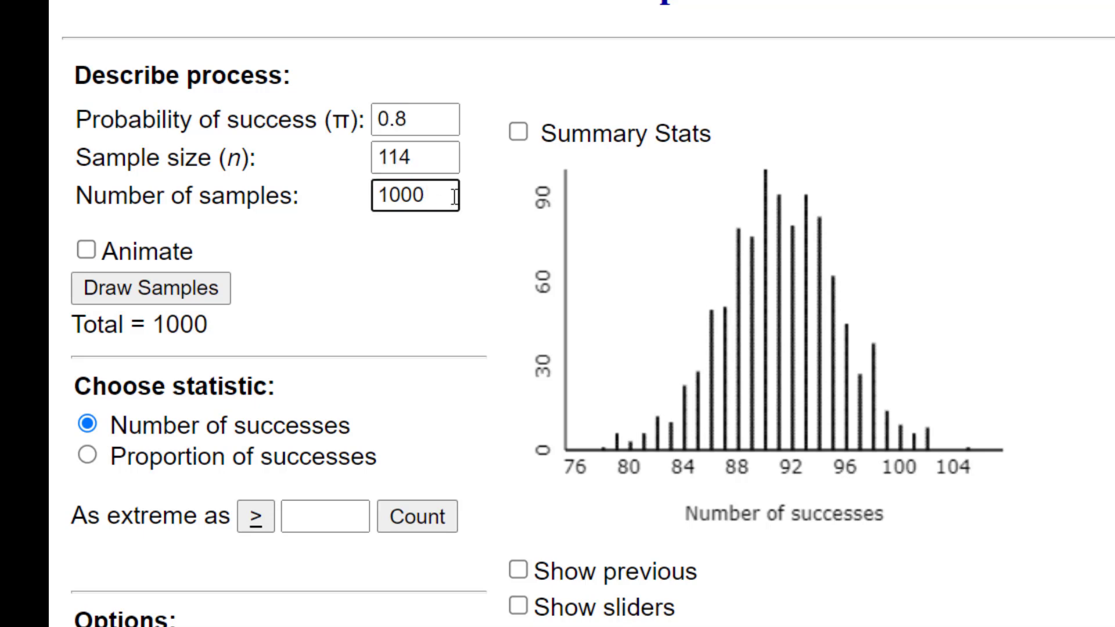
{"action": "left_click_drag", "start_coordinate": [448, 196], "coordinate": [362, 201]}
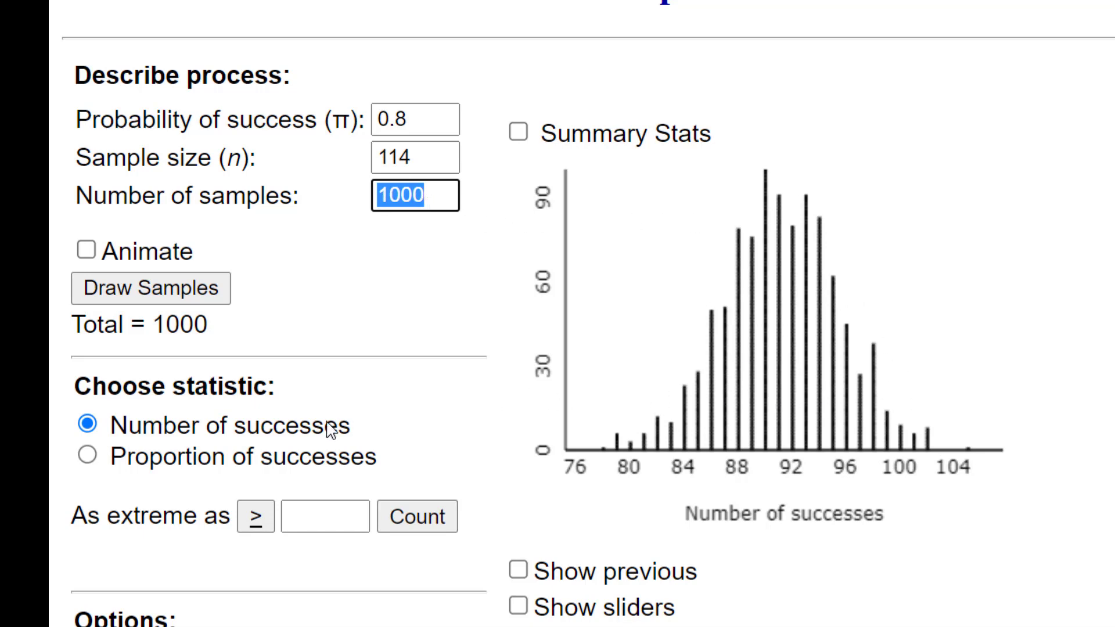
{"action": "left_click", "coordinate": [88, 458]}
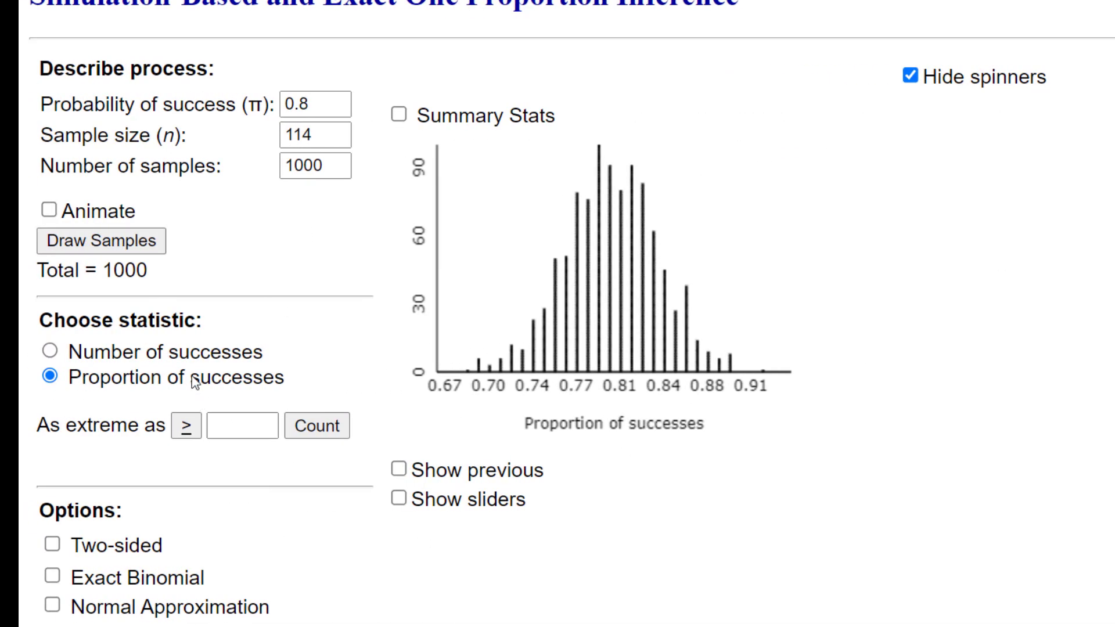
- Count simulated proportions at or above 0.84 (148/1000 = 0.1480) and select the result text
{"action": "left_click", "coordinate": [191, 354]}
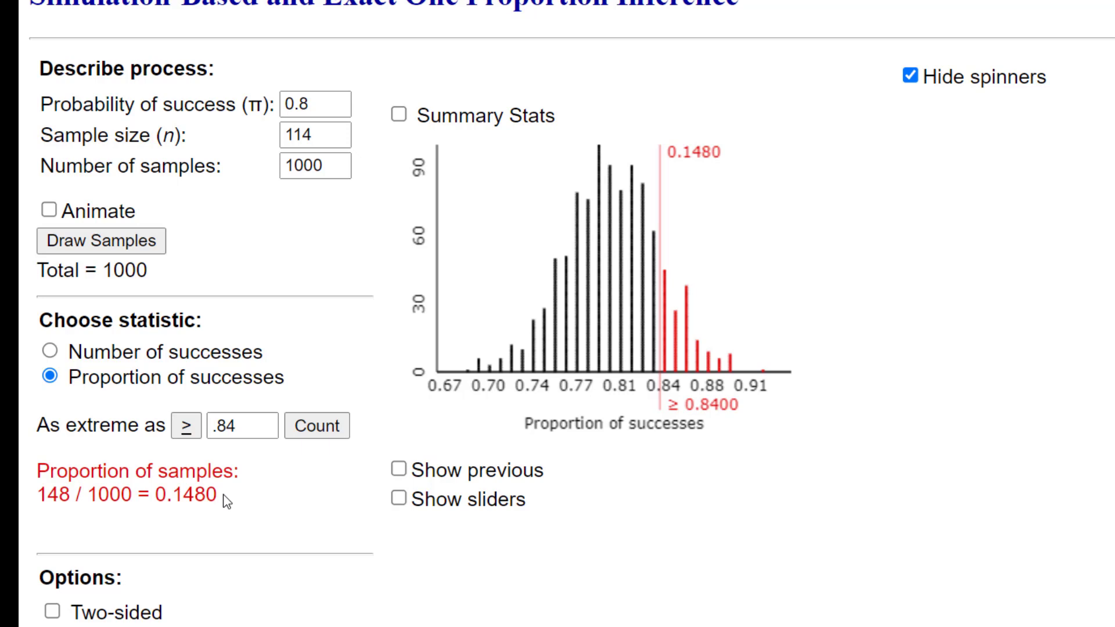
{"action": "mouse_move", "coordinate": [292, 626]}
{"action": "left_click_drag", "start_coordinate": [218, 494], "coordinate": [38, 503]}
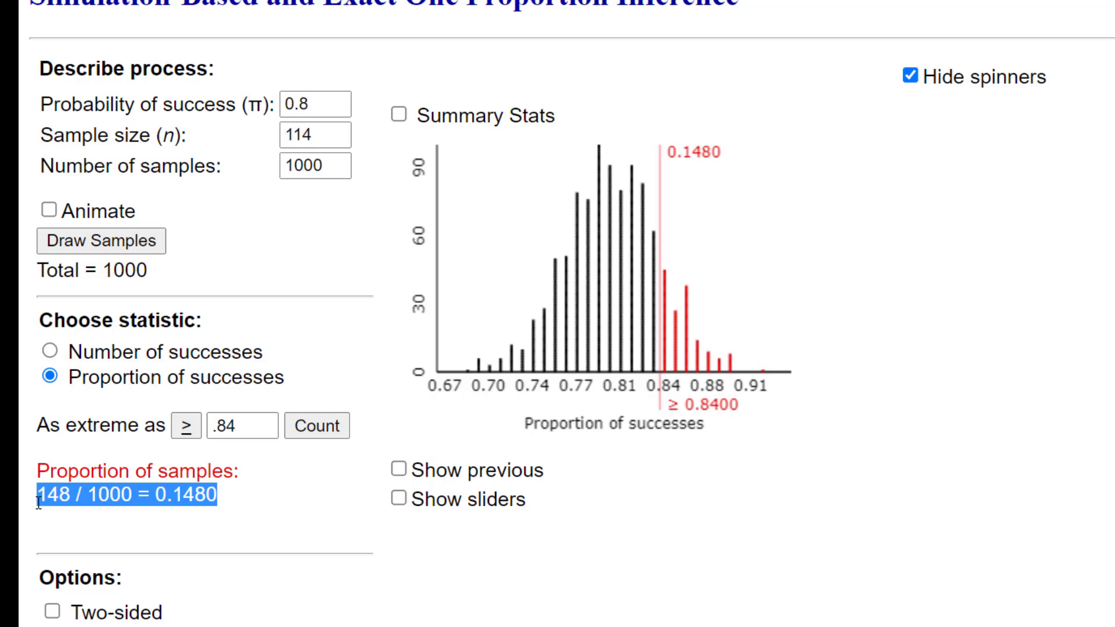
- Change the semicolon after 'Conclusion' to a colon, then select and reread question (b)
{"action": "left_click", "coordinate": [282, 552]}
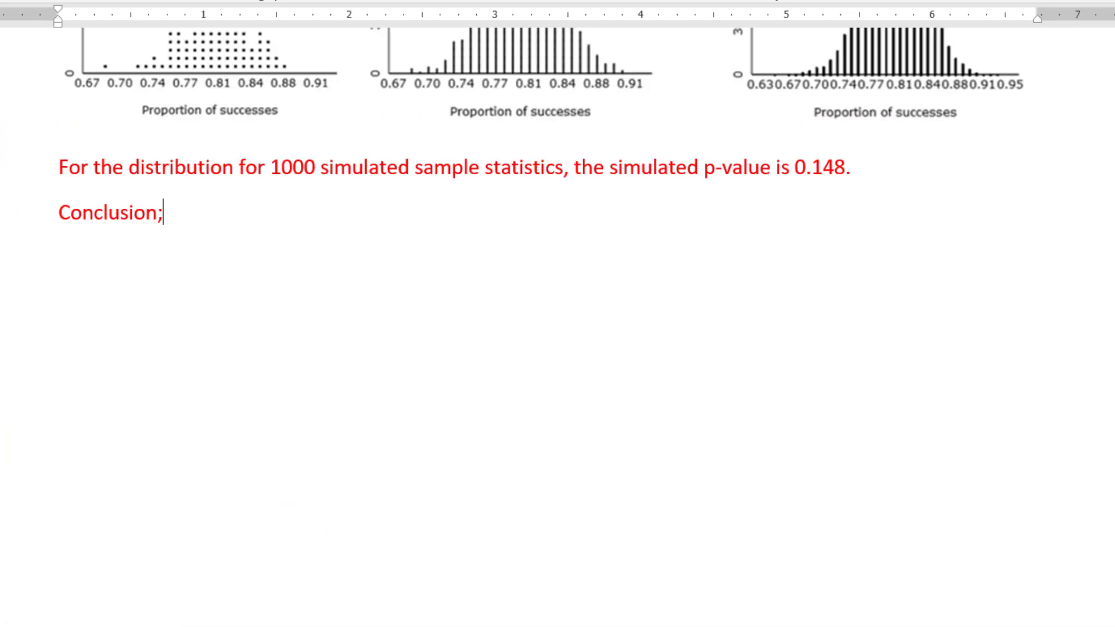
{"action": "key", "text": "BackSpace"}
{"action": "type", "text": ":"}
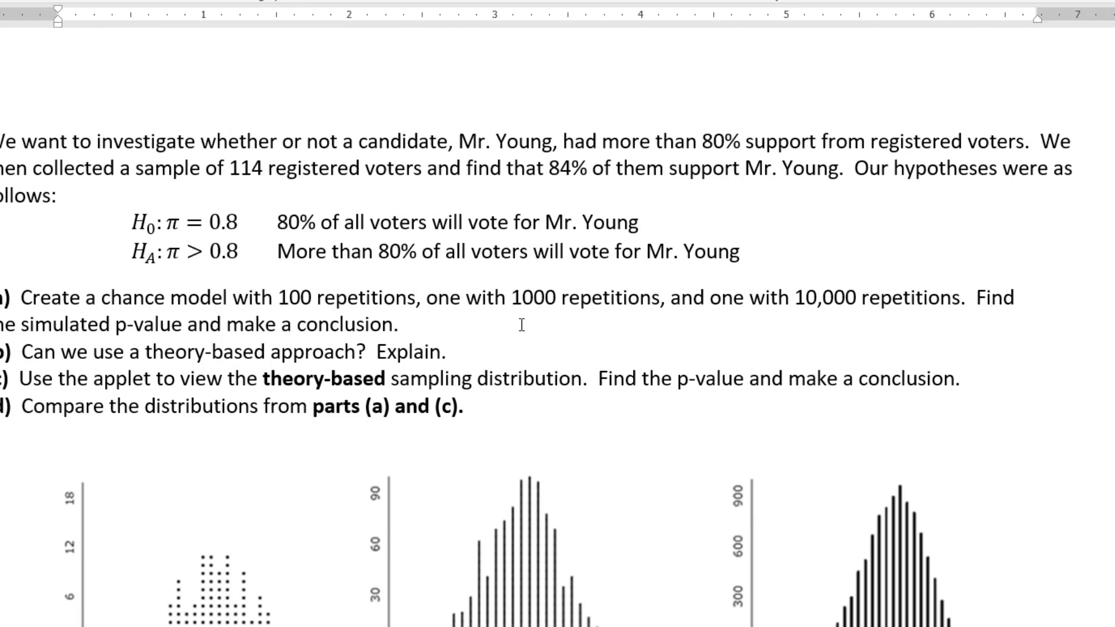
{"action": "left_click_drag", "start_coordinate": [459, 351], "coordinate": [24, 357]}
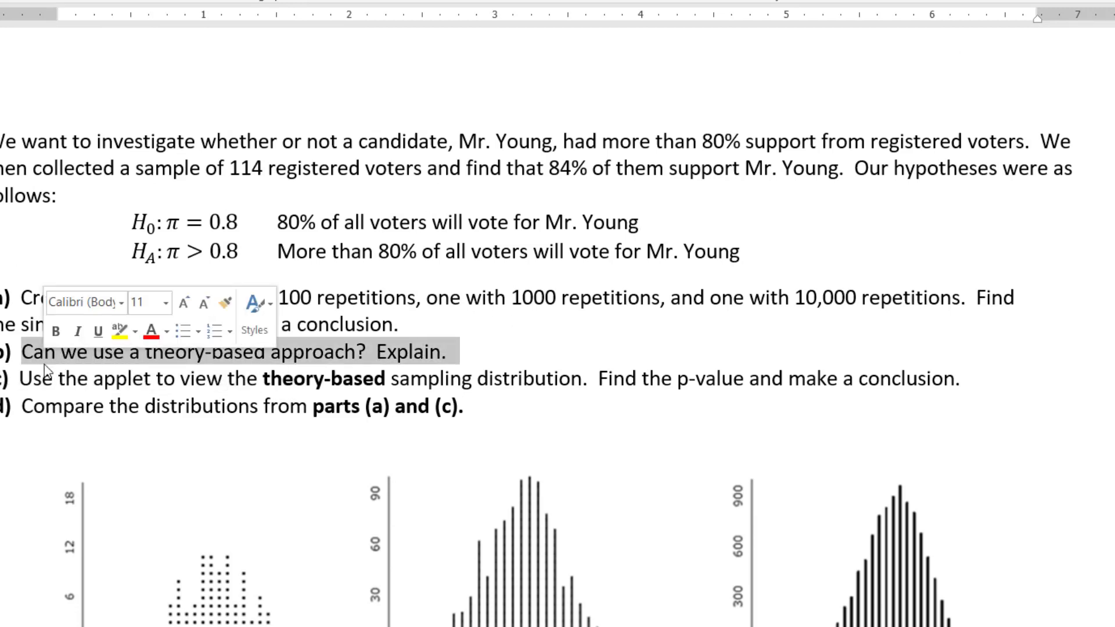
{"action": "left_click", "coordinate": [45, 360]}
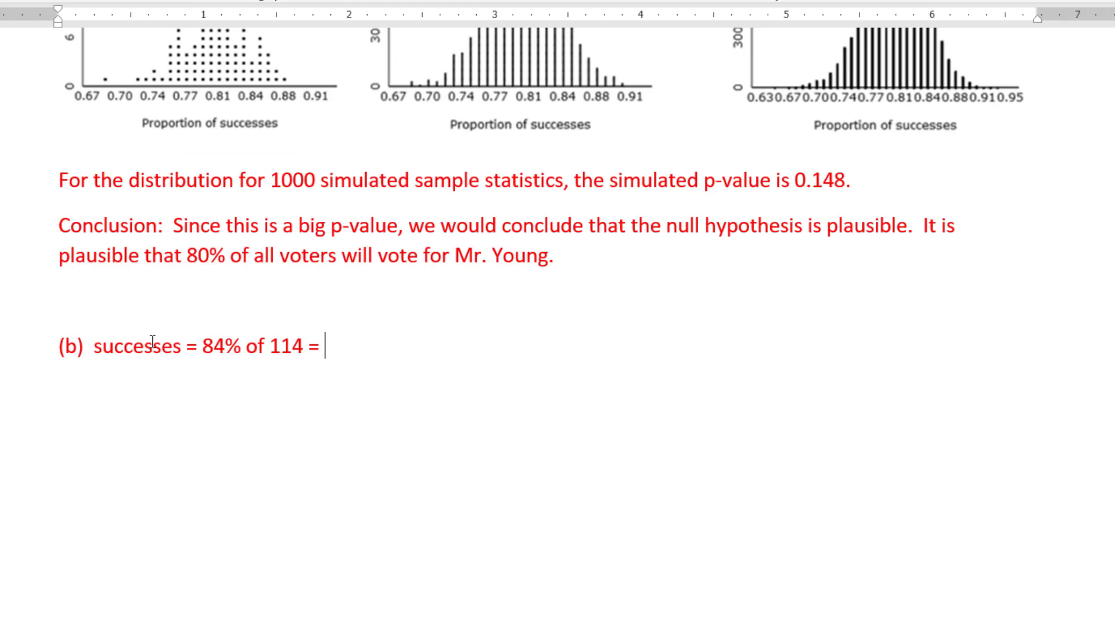
- Type '96 people out of 114 people.' and 'failures: 114-96 = 18 people' on separate lines
{"action": "type", "text": "96 people"}
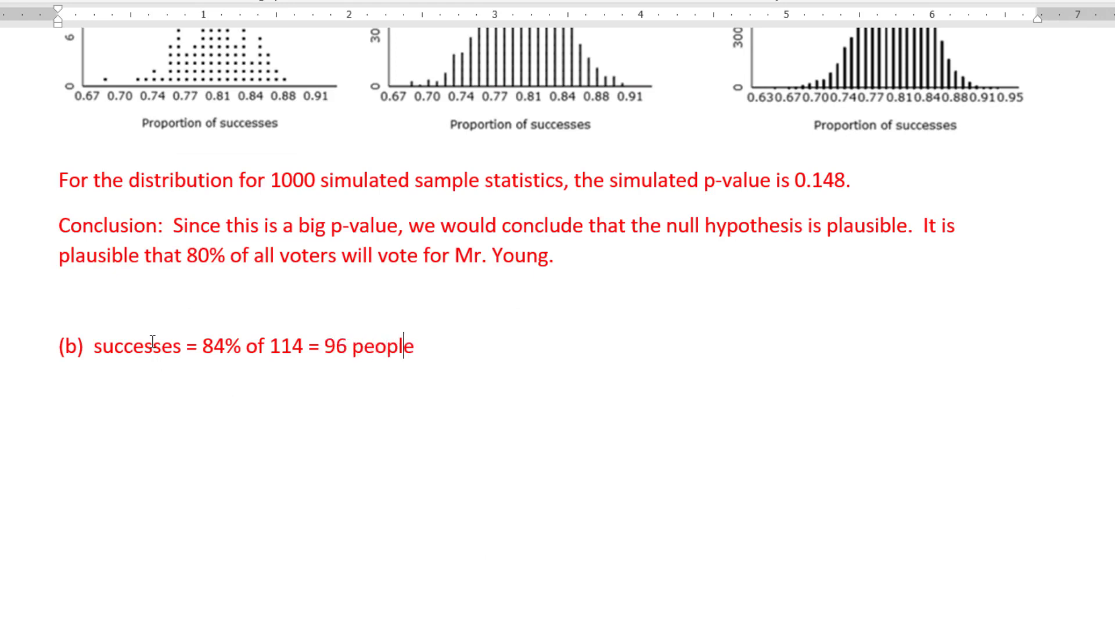
{"action": "type", "text": " out of 114 "}
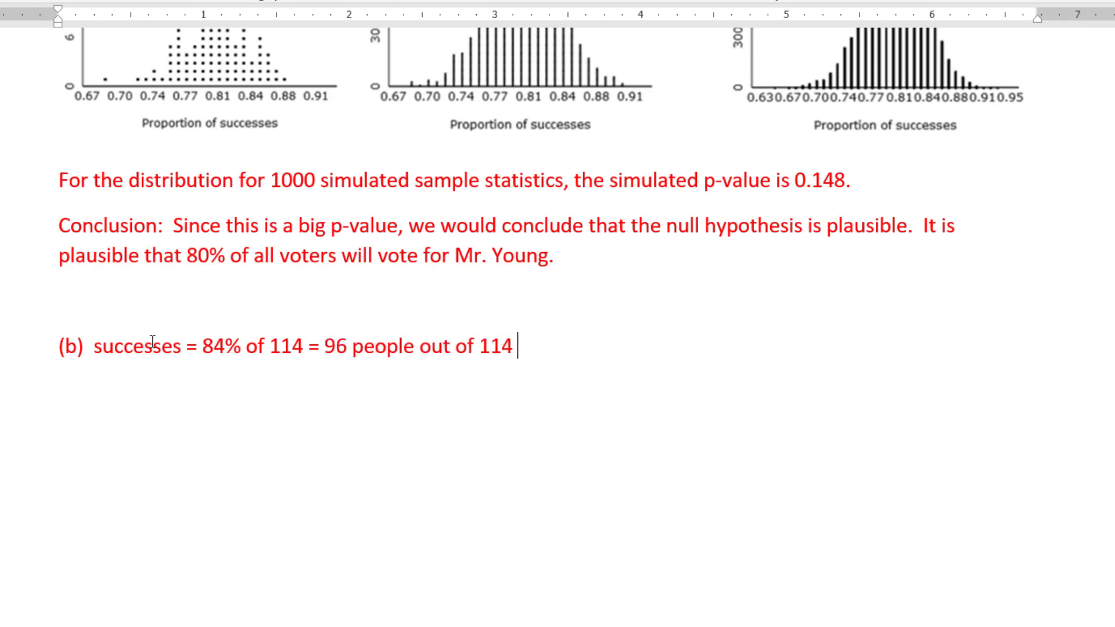
{"action": "type", "text": "people."}
{"action": "key", "text": "Return"}
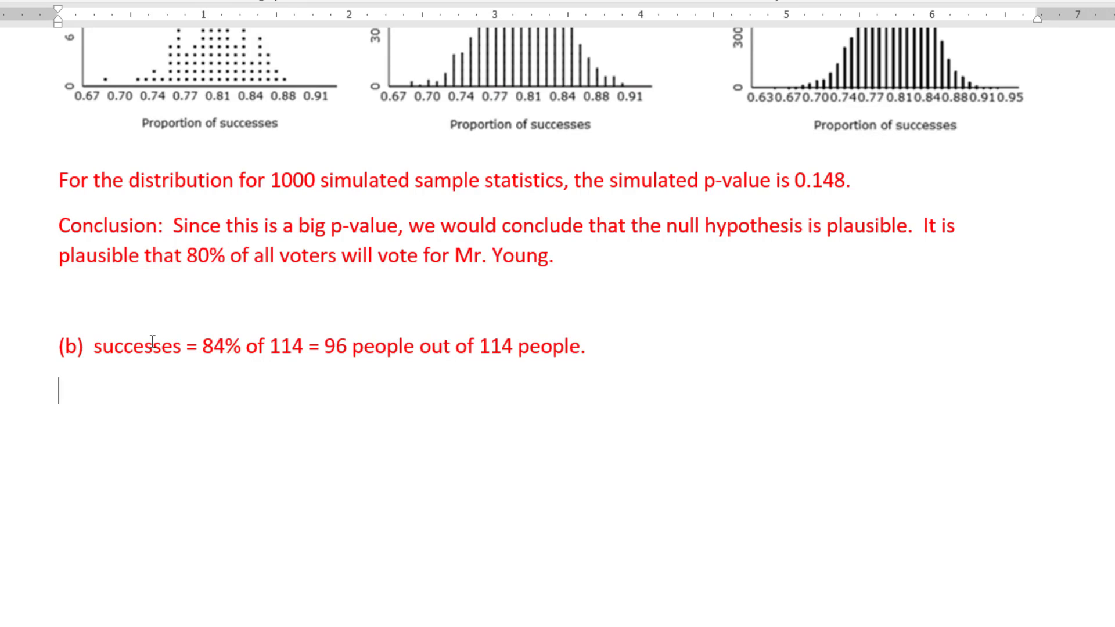
{"action": "type", "text": "failures:"}
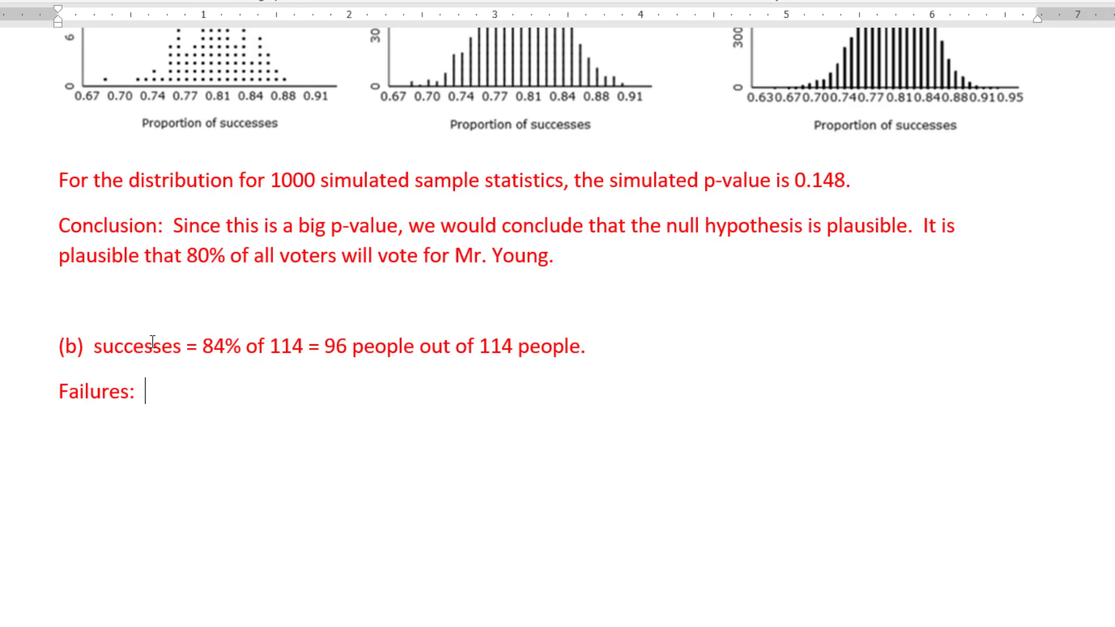
{"action": "type", "text": " 114-96 = 18 peopl"}
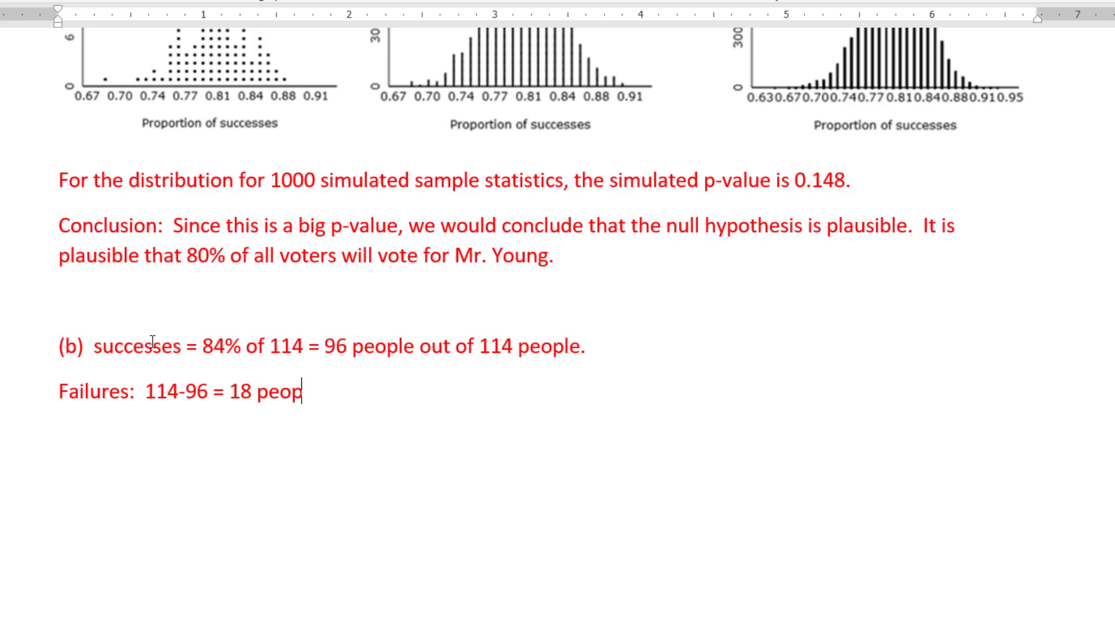
{"action": "type", "text": "e"}
{"action": "key", "text": "Return"}
- Type 'Bh.' and start a new line below the part (b) answer, scrolling through the document
{"action": "type", "text": "B"}
{"action": "type", "text": "h."}
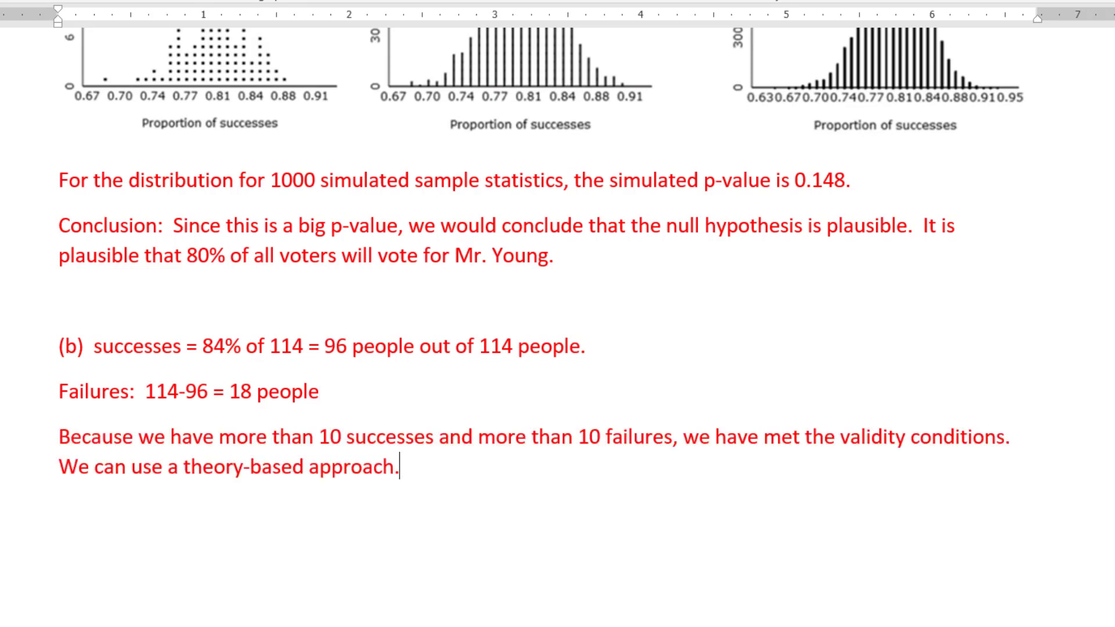
{"action": "key", "text": "Return"}
{"action": "scroll", "coordinate": [557, 314], "scroll_direction": "up", "scroll_amount": 5}
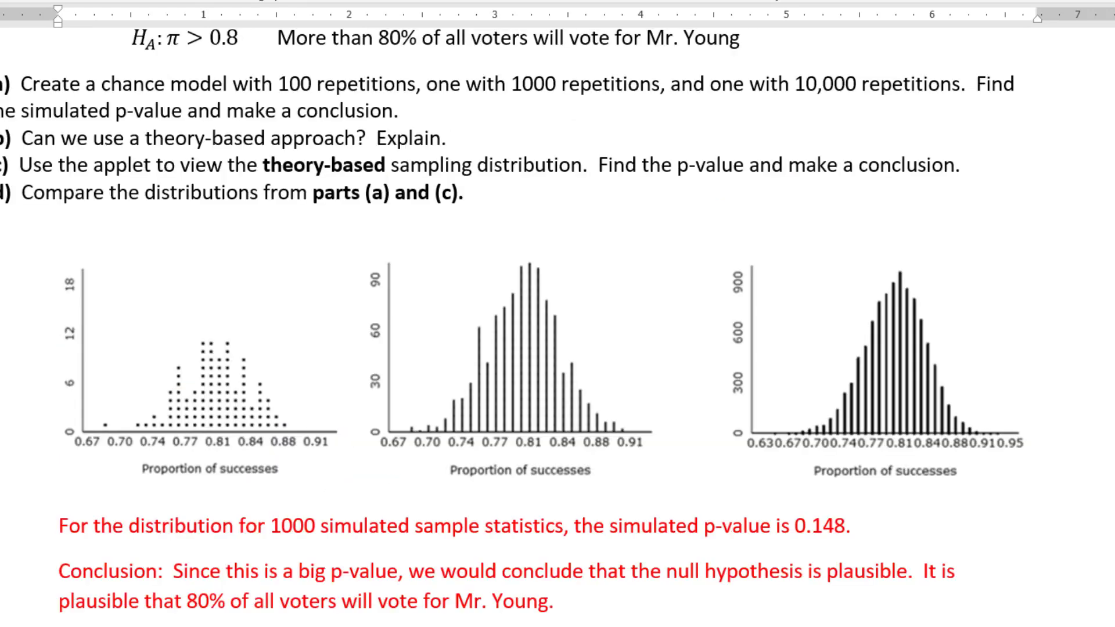
{"action": "scroll", "coordinate": [557, 313], "scroll_direction": "down", "scroll_amount": 1}
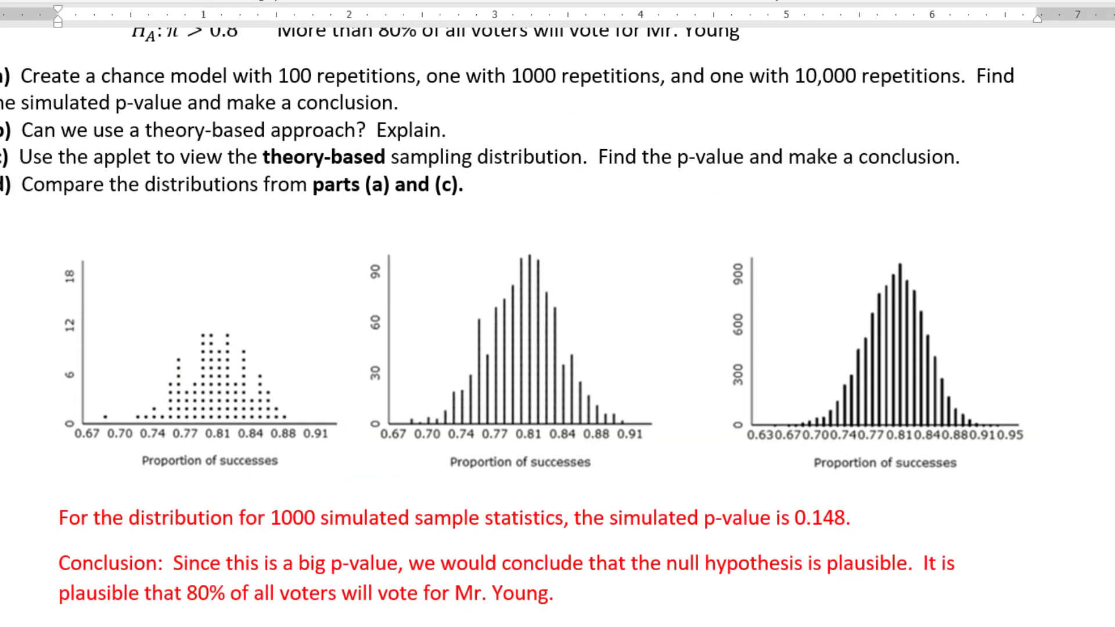
{"action": "scroll", "coordinate": [558, 313], "scroll_direction": "down", "scroll_amount": 1}
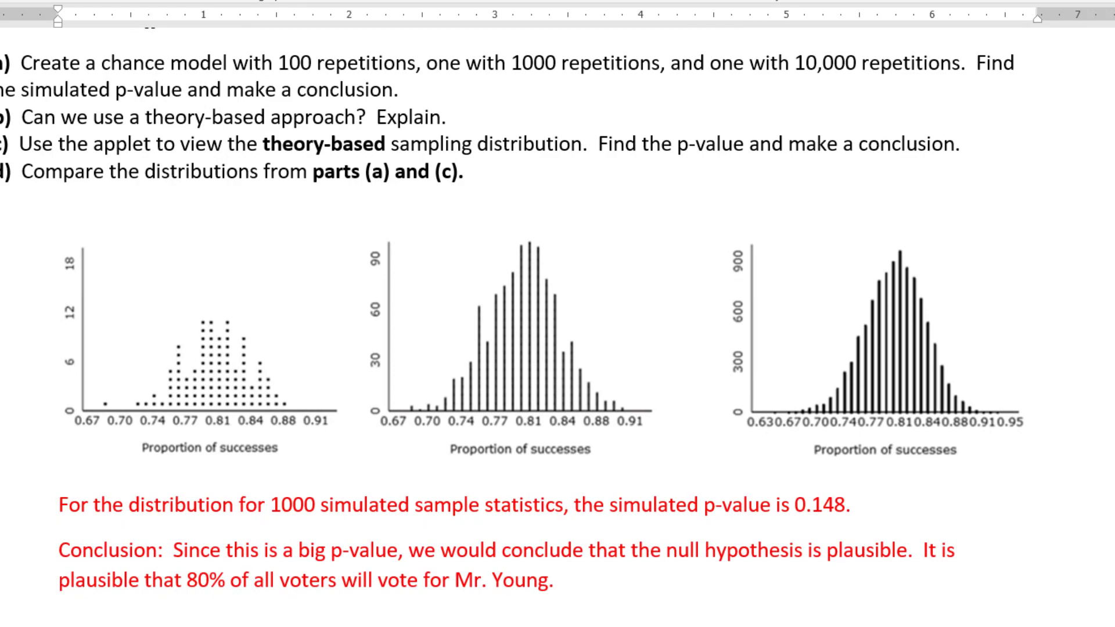
{"action": "scroll", "coordinate": [1029, 313], "scroll_direction": "down", "scroll_amount": 8}
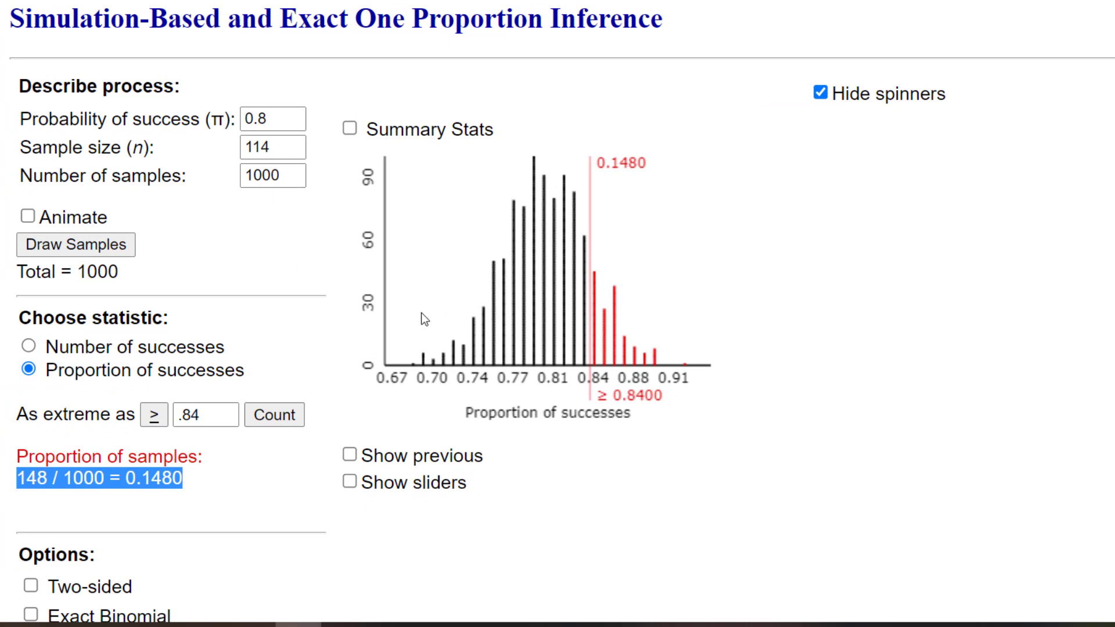
- Deselect the 0.1480 result and scroll down to the Normal Approximation option
{"action": "left_click", "coordinate": [316, 350]}
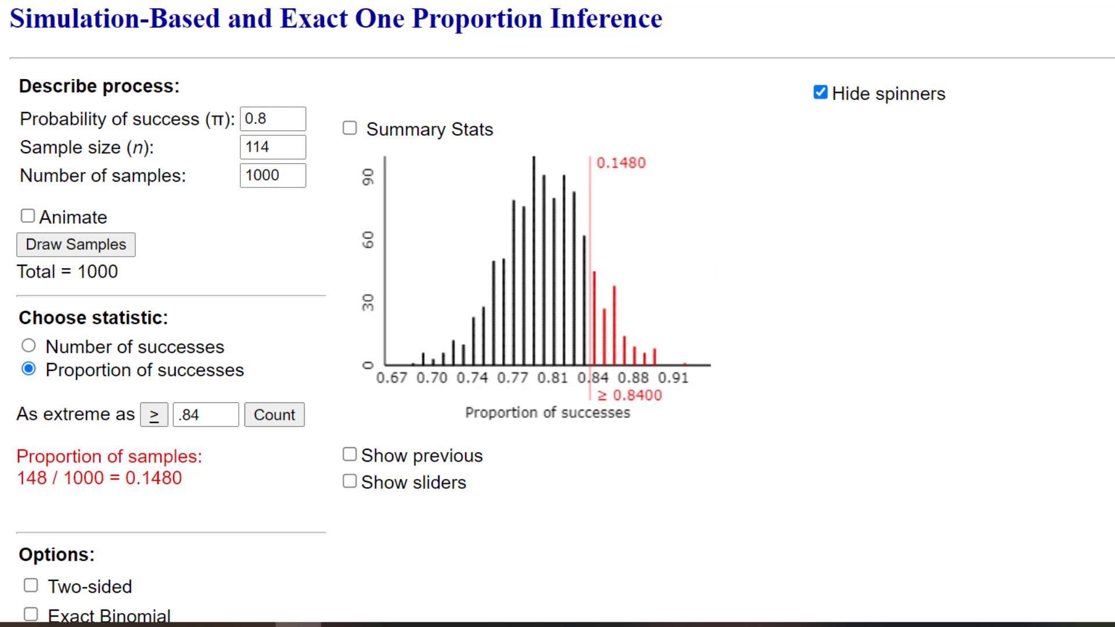
{"action": "scroll", "coordinate": [558, 313], "scroll_direction": "down", "scroll_amount": 2}
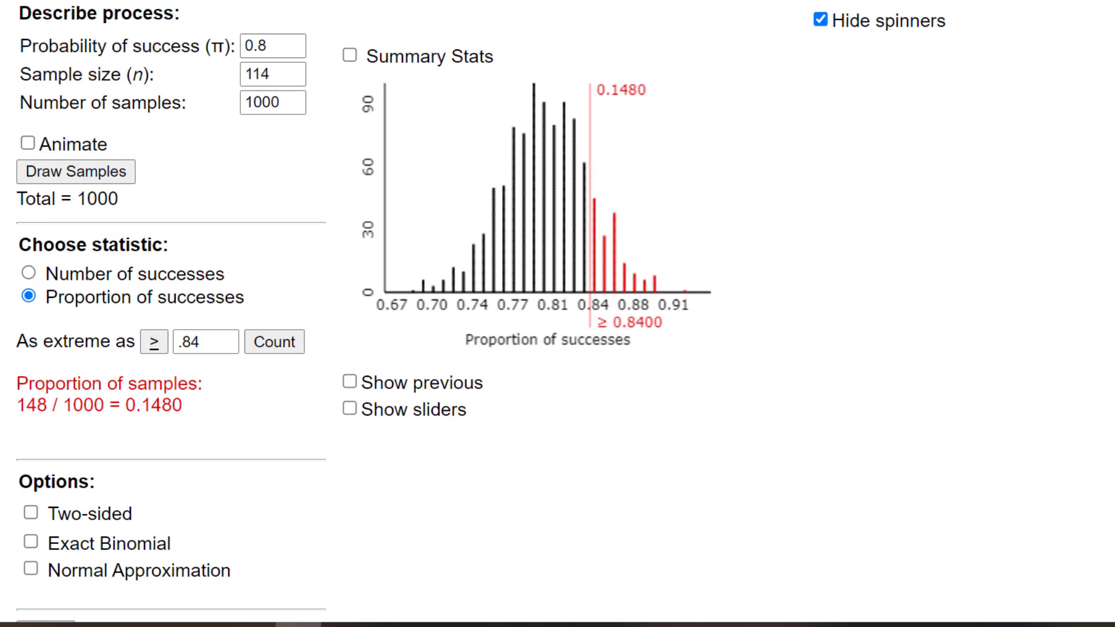
{"action": "scroll", "coordinate": [558, 314], "scroll_direction": "down", "scroll_amount": 1}
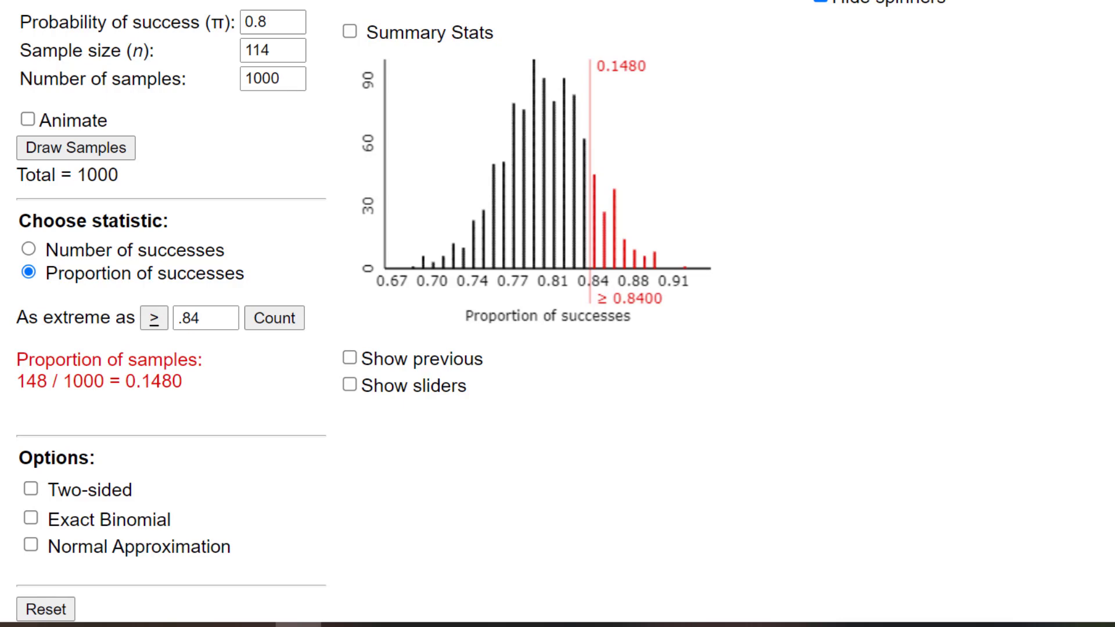
- Turn on Normal Approximation and select the theory-based p-value 0.1428 with z = 1.07
{"action": "left_click", "coordinate": [30, 547]}
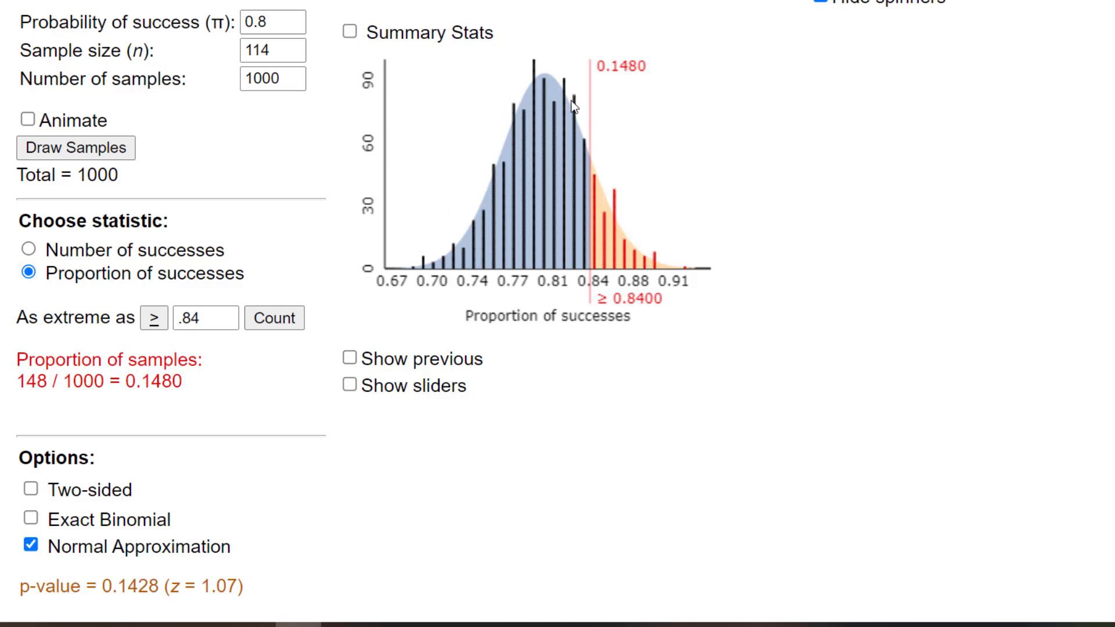
{"action": "left_click_drag", "start_coordinate": [261, 586], "coordinate": [26, 591]}
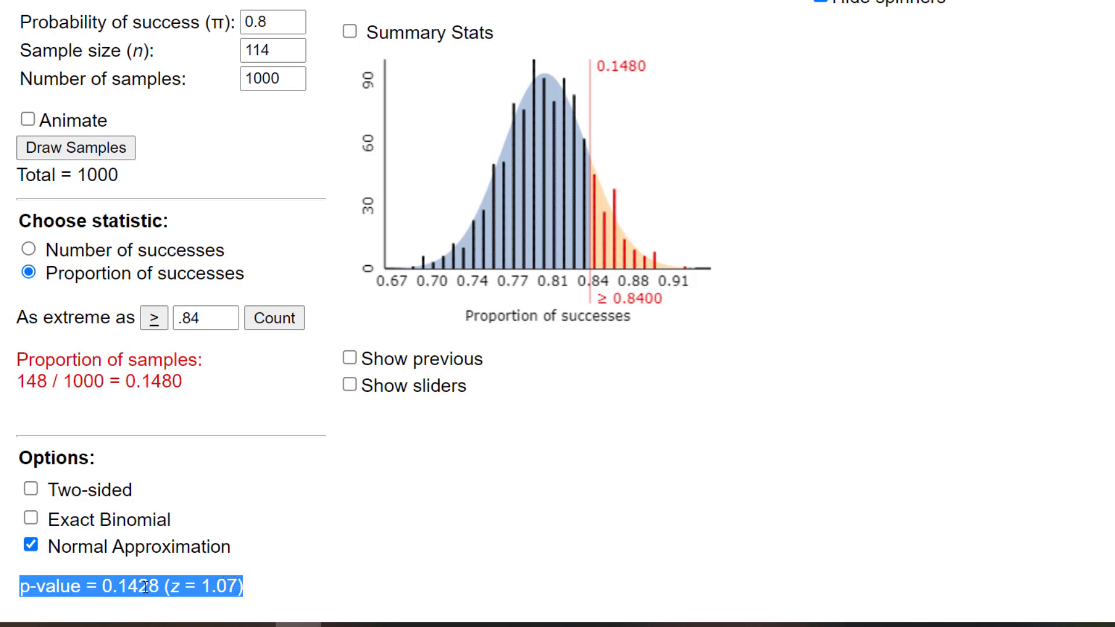
{"action": "left_click_drag", "start_coordinate": [160, 585], "coordinate": [149, 583]}
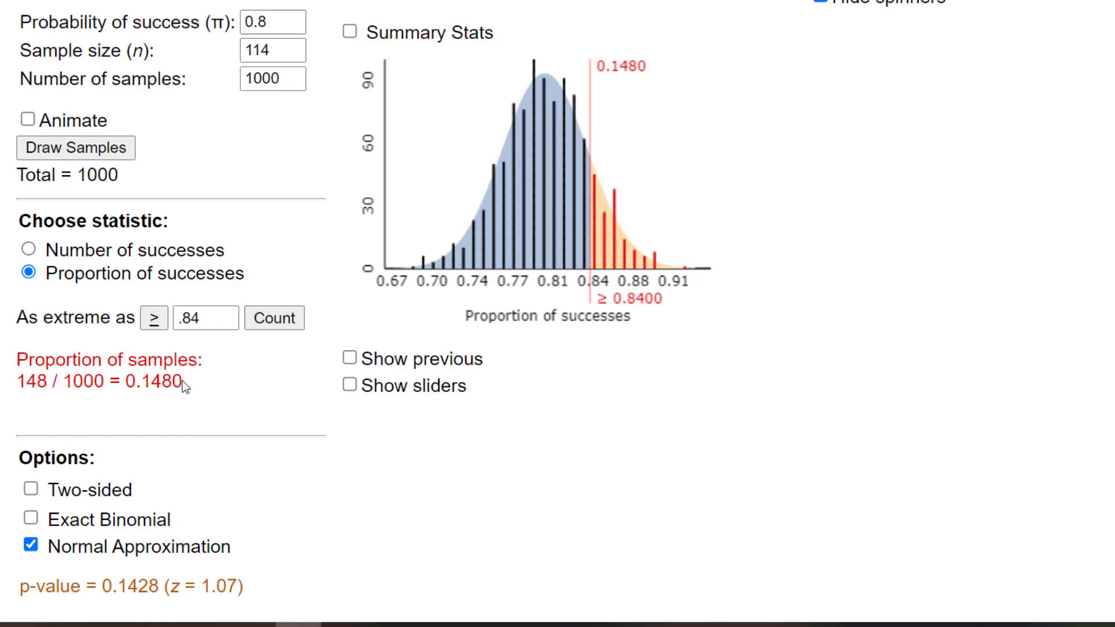
{"action": "left_click_drag", "start_coordinate": [183, 381], "coordinate": [136, 382]}
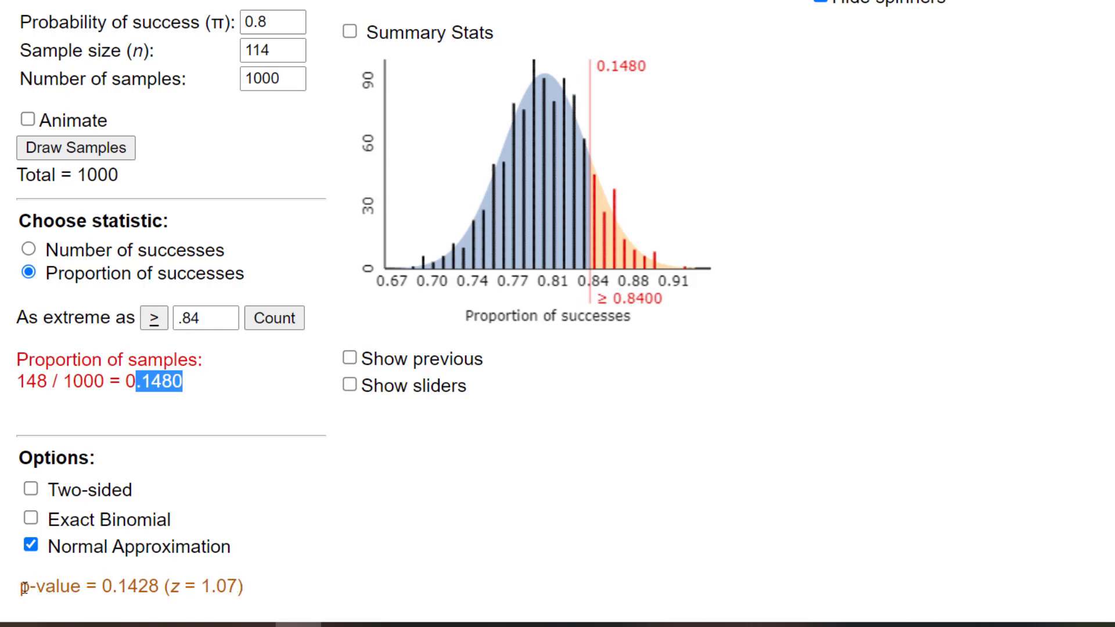
{"action": "left_click_drag", "start_coordinate": [24, 587], "coordinate": [233, 588]}
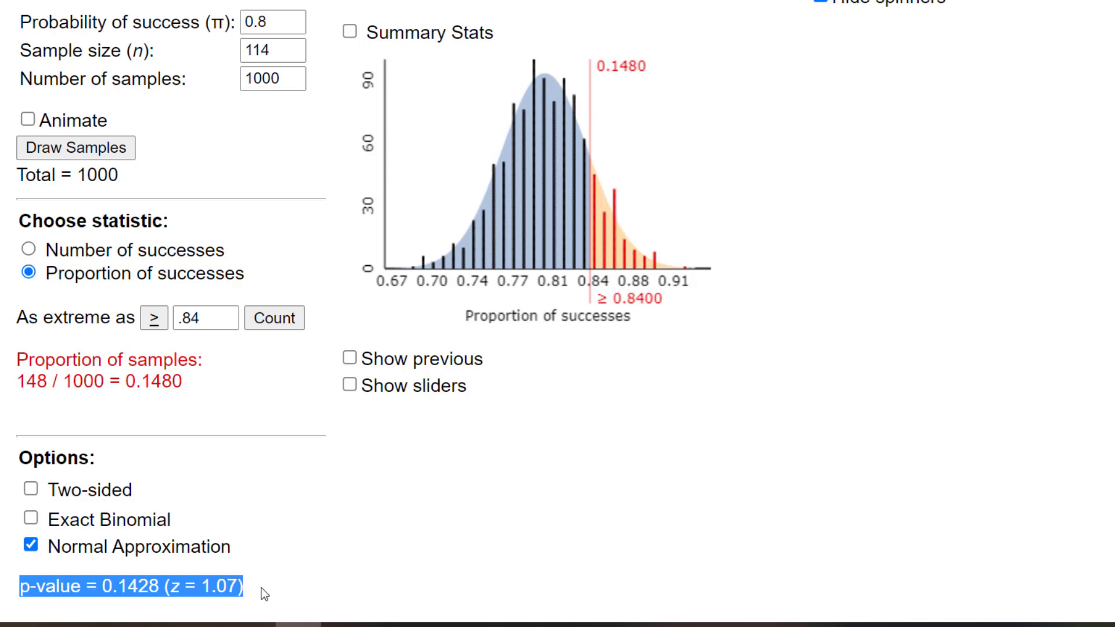
{"action": "left_click", "coordinate": [457, 486]}
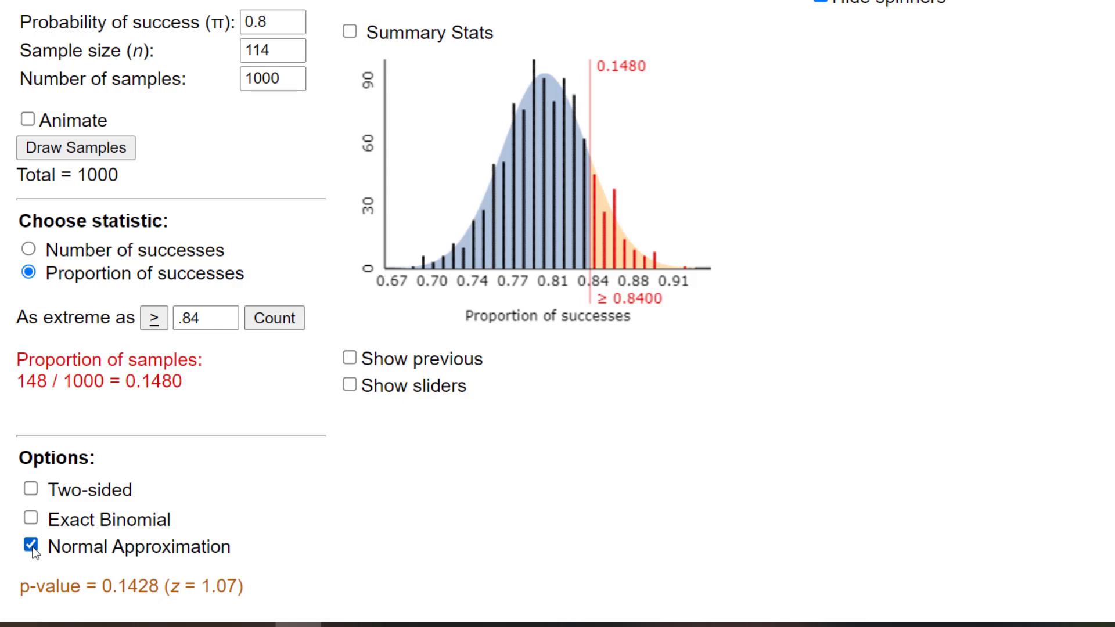
- Return to Word and type 'Conclusion:' on the line below the part (c) answer
{"action": "key", "text": "alt+Tab"}
{"action": "type", "text": "Conclusio"}
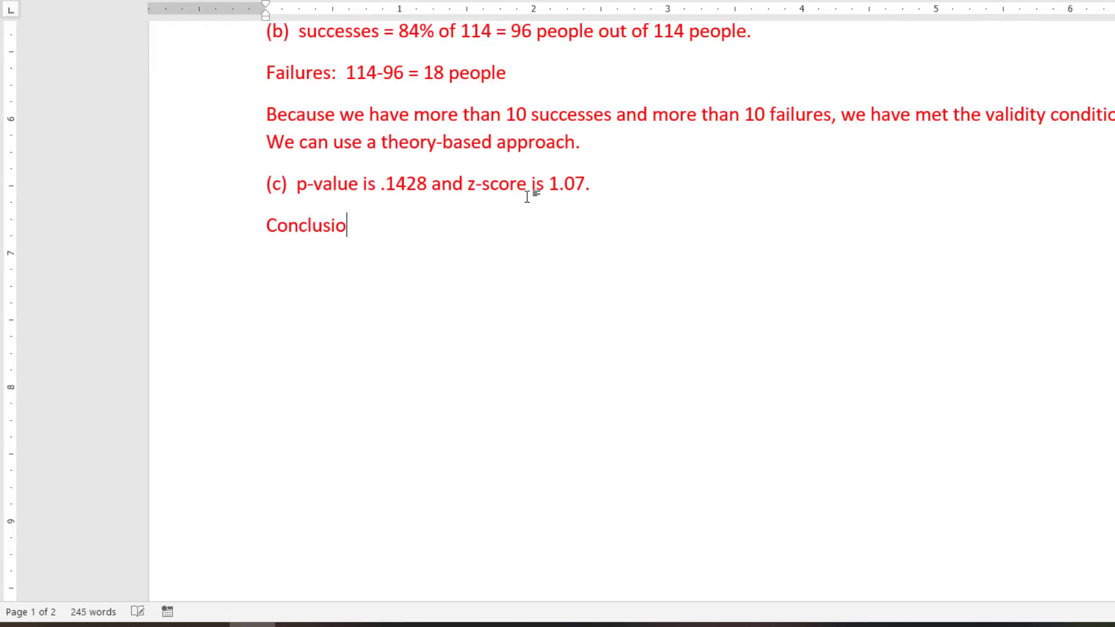
{"action": "type", "text": "n:"}
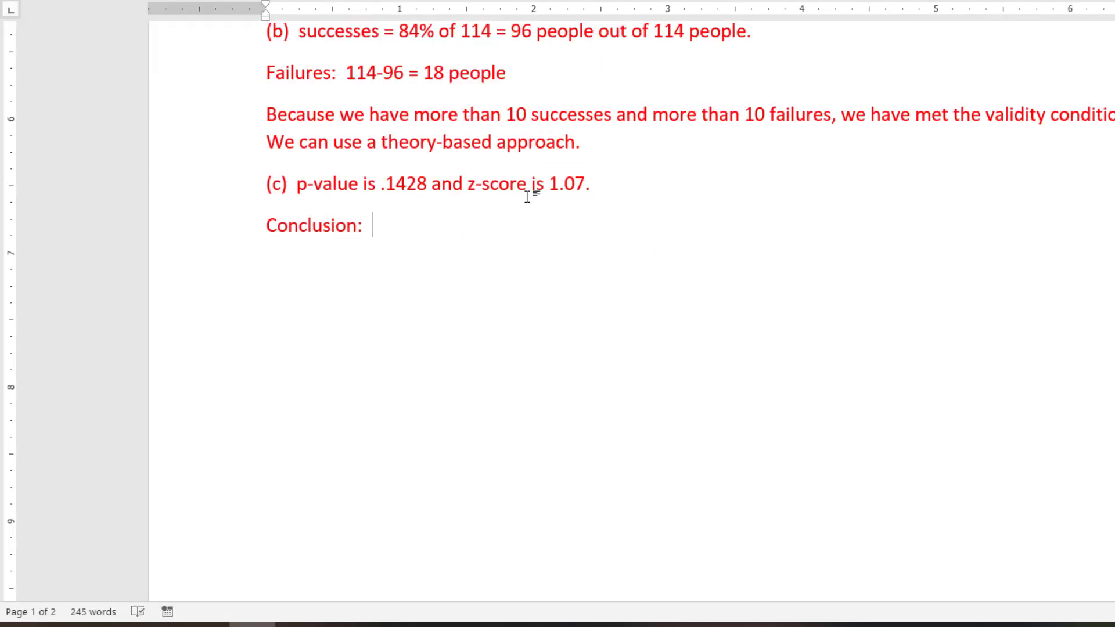